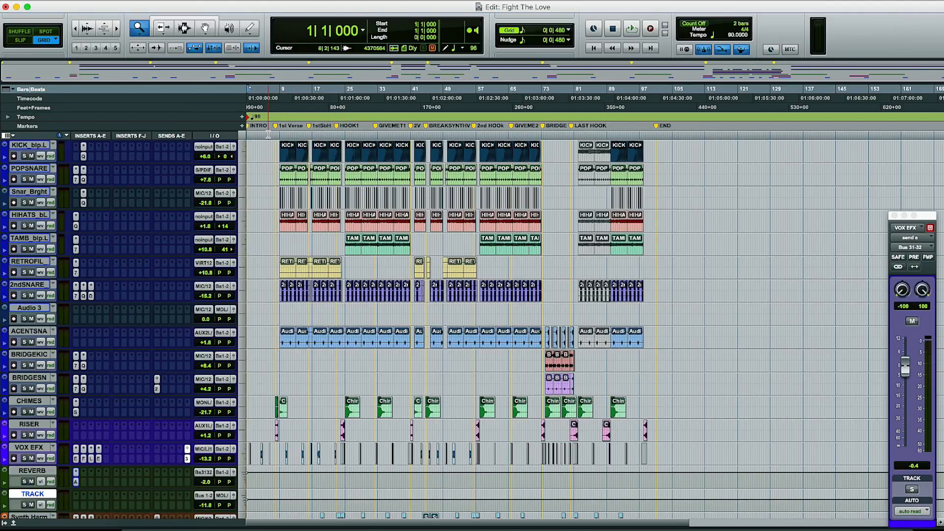
- Play the full mix from the session start and again from just before the second verse, then return to the start
key("space")
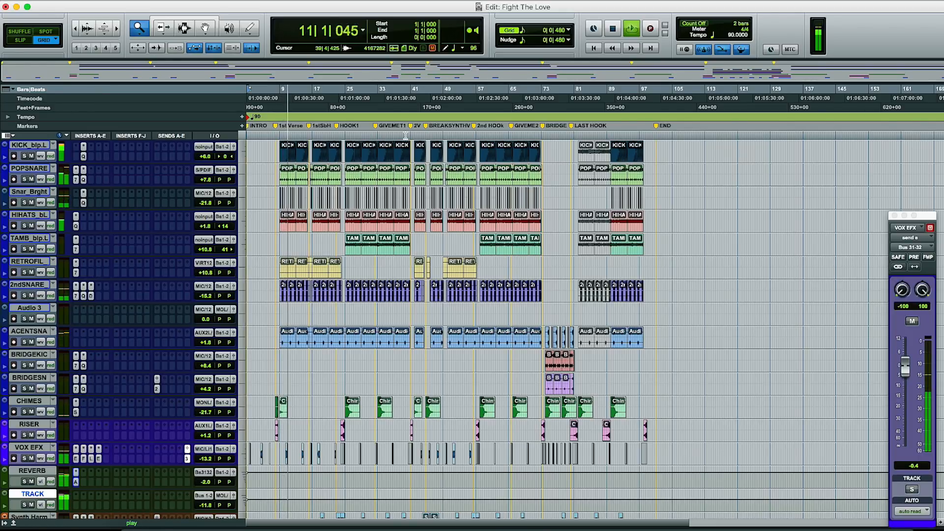
key("space")
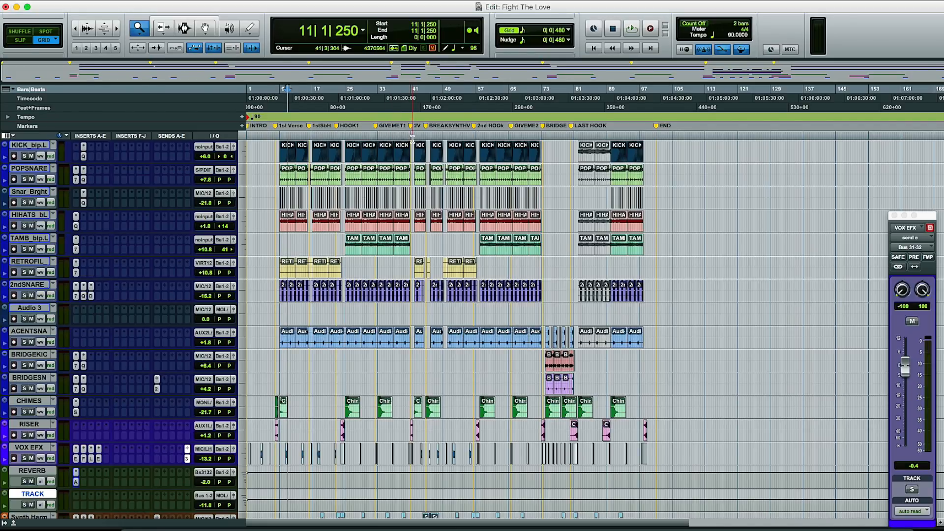
left_click(408, 136)
key("space")
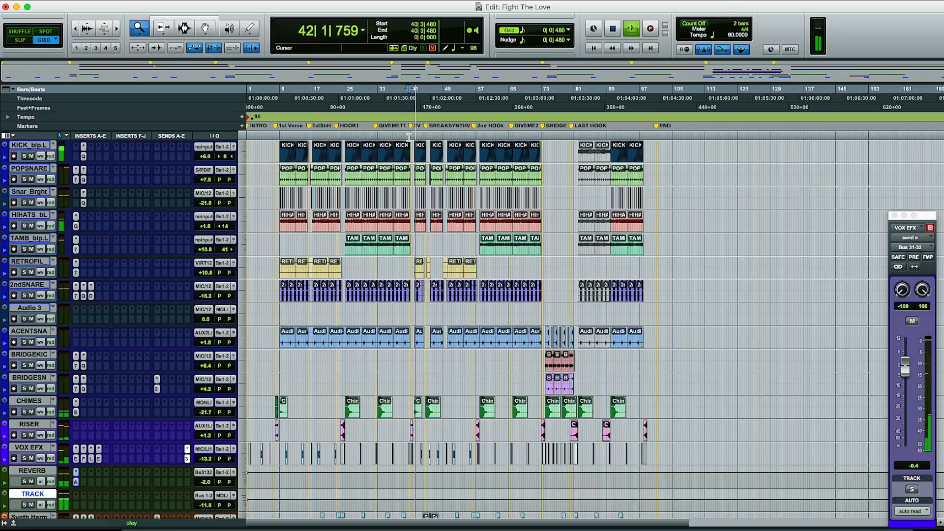
key("space")
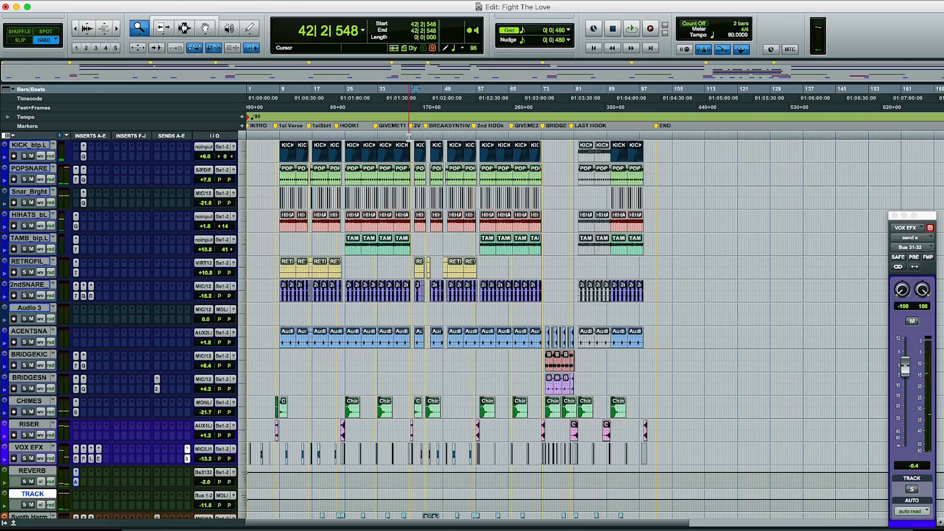
scroll(408, 137, "right", 4)
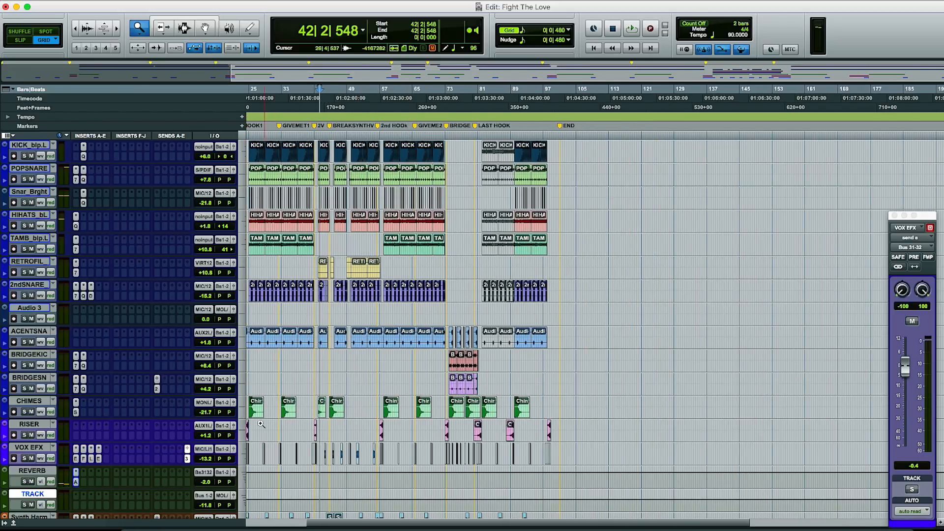
key("Return")
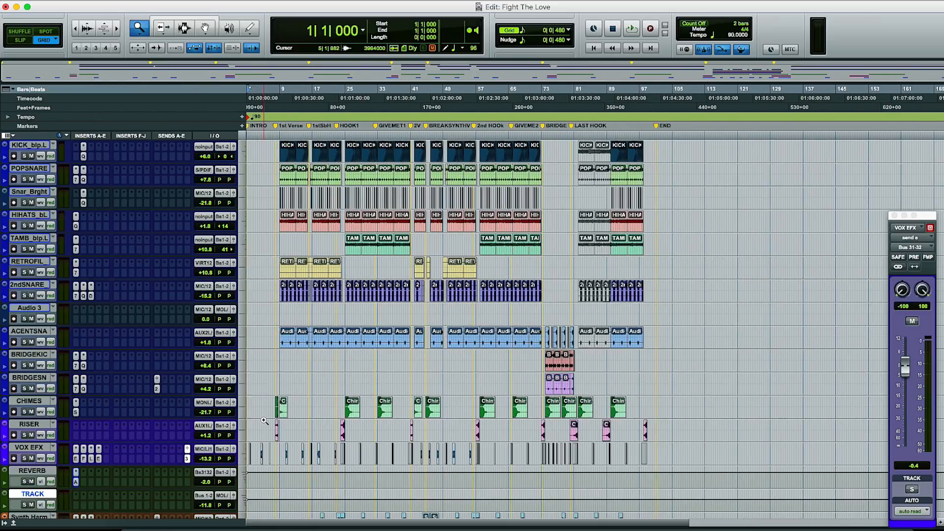
- Open the Auto-Tune EFX insert on the VOX EFX track and solo the VOX EFX, REVERB and TRACK tracks
left_click(76, 459)
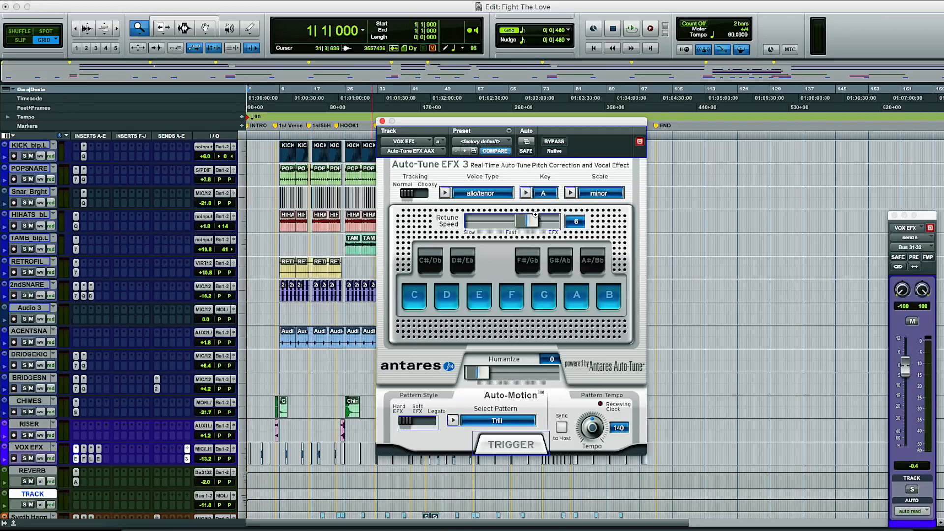
left_click(24, 458)
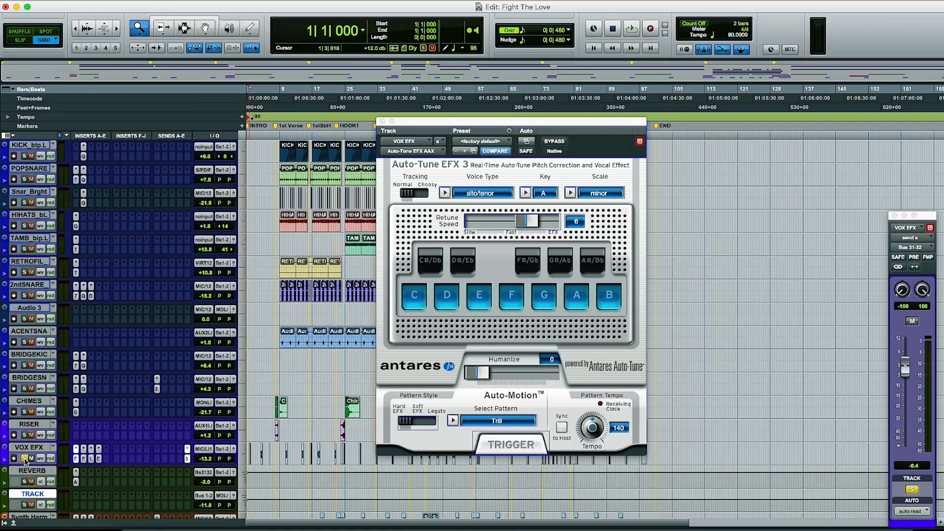
left_click(25, 481)
left_click(24, 504)
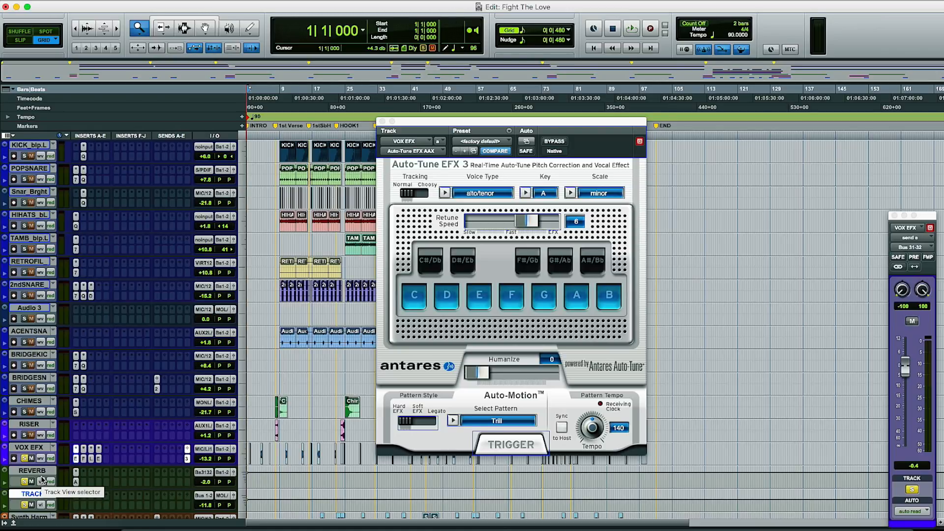
scroll(42, 479, "down", 10)
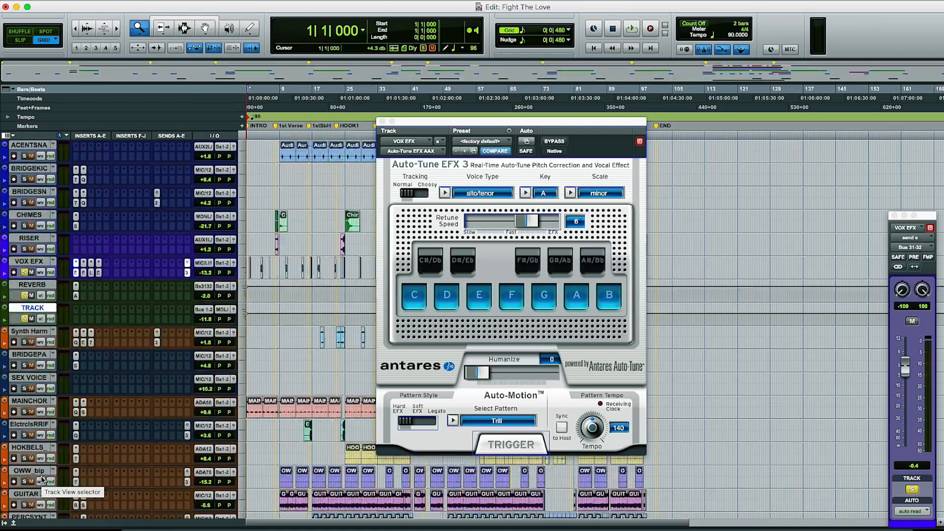
scroll(42, 479, "up", 10)
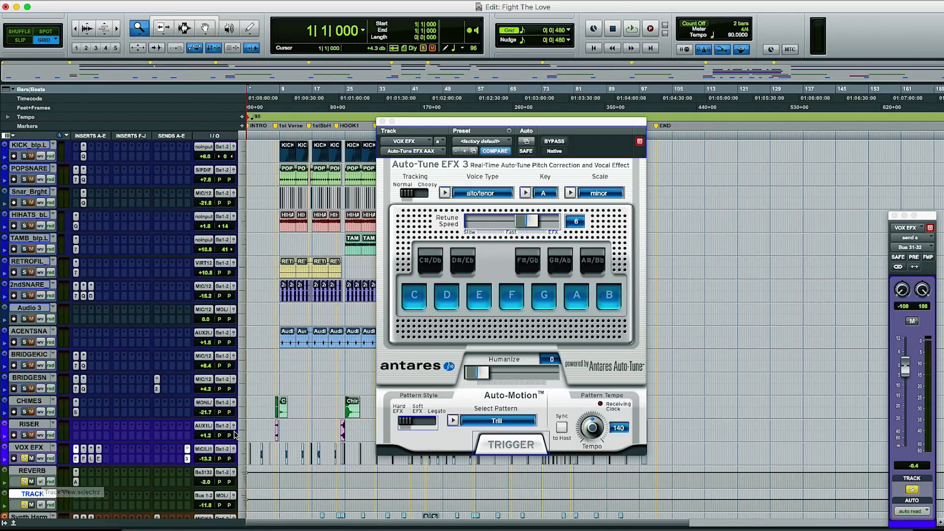
- Review the settings of the AIR Fuzz-Wah and Teletronix LA-2A inserts on the VOX EFX track
left_click(83, 458)
scroll(411, 294, "down", 3)
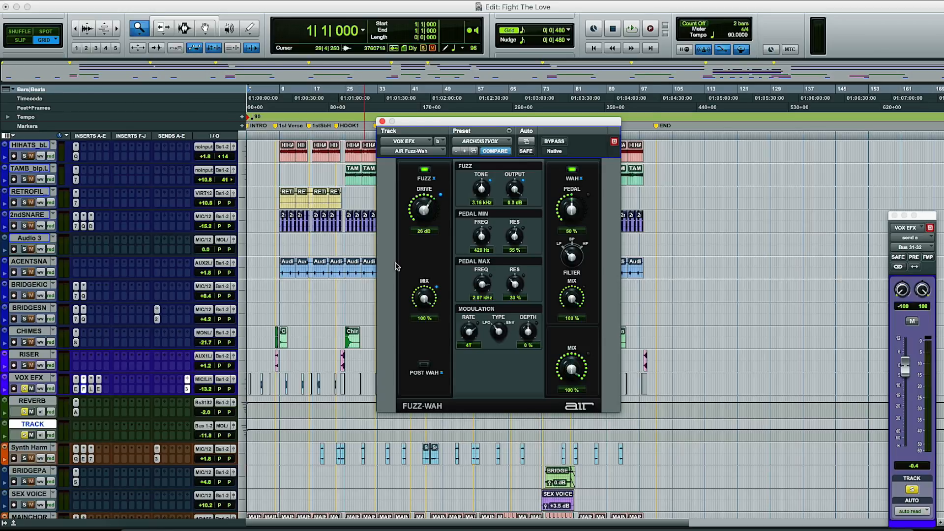
scroll(284, 232, "up", 3)
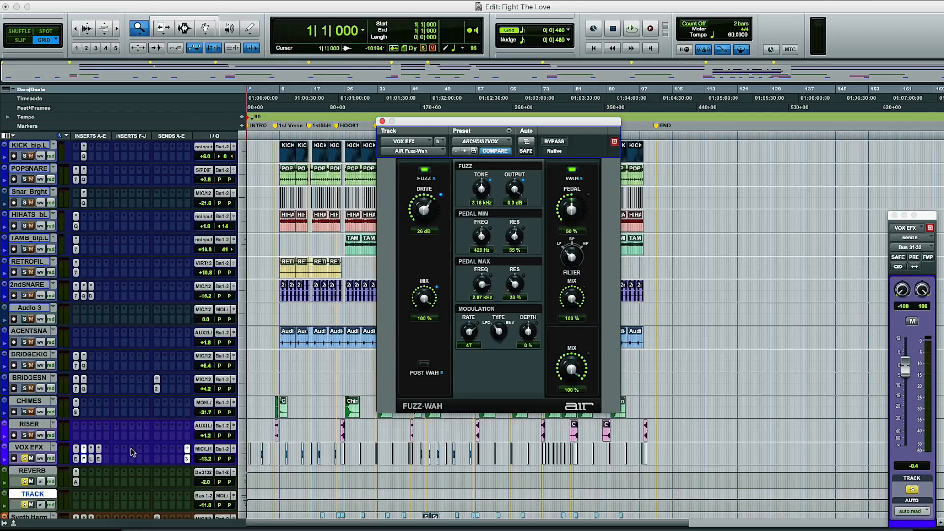
left_click(91, 462)
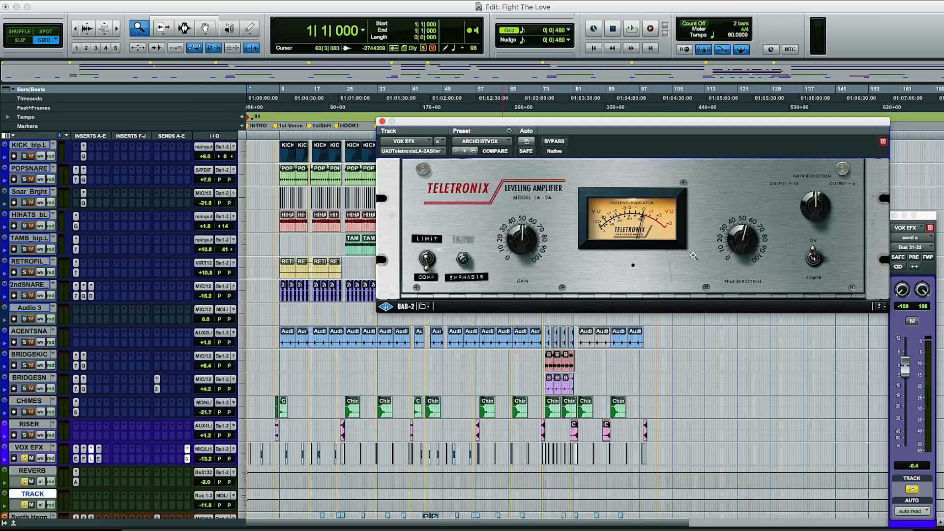
- Switch to the Universal Audio Console, inspect the Neve 1073 preamp on the vocal chain channel, and return to Pro Tools
left_click(729, 524)
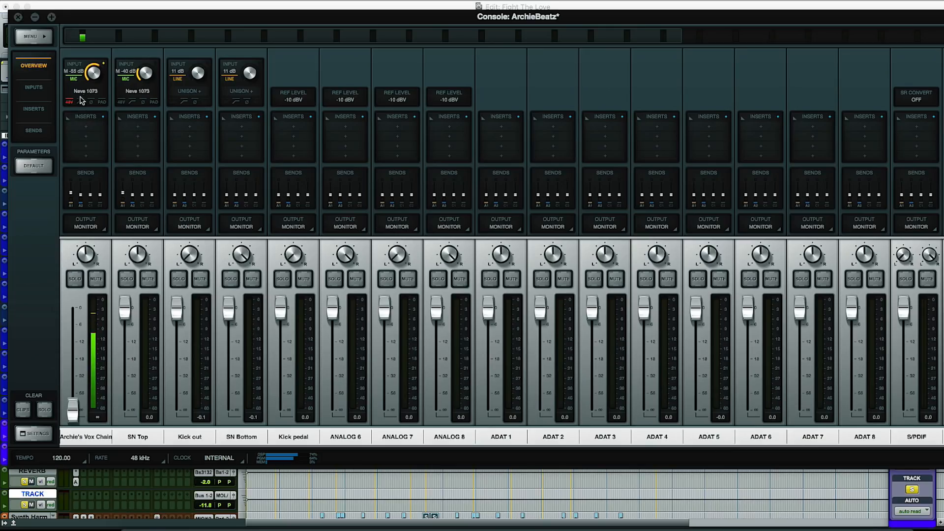
left_click(84, 91)
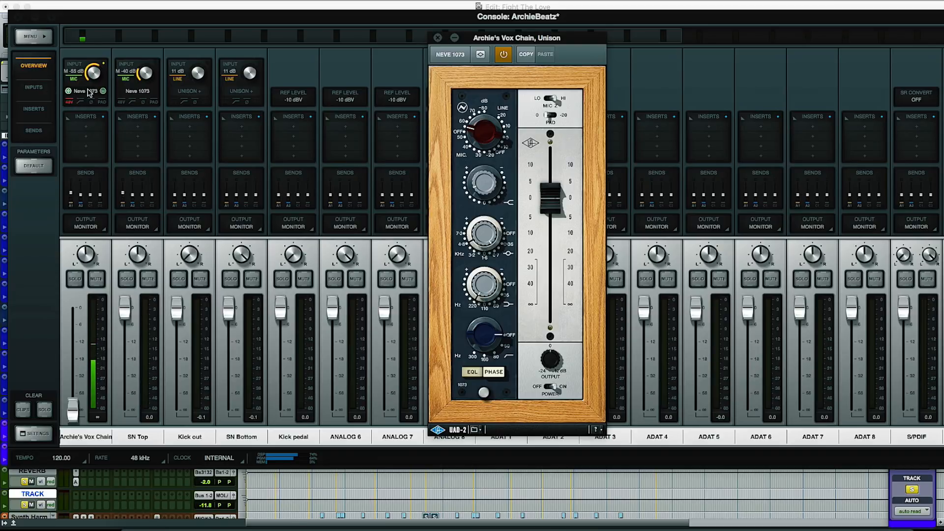
left_click(437, 37)
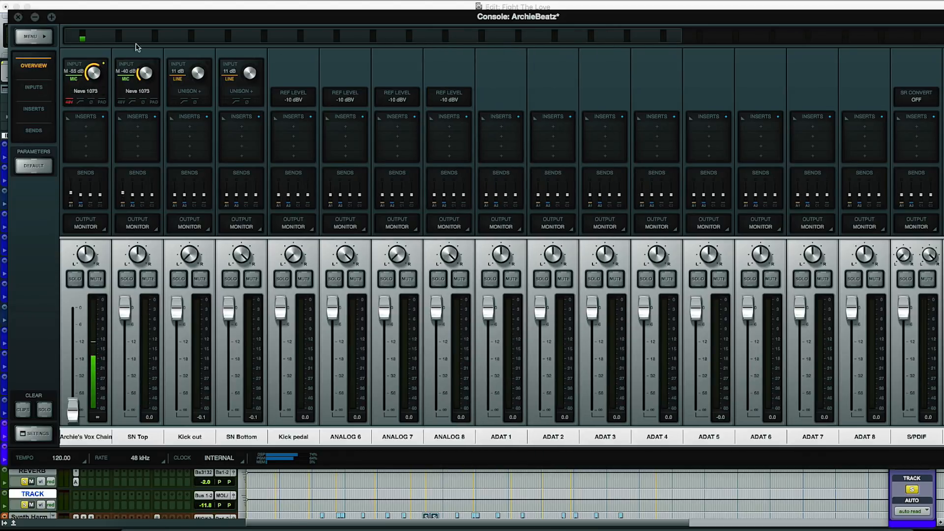
left_click(36, 20)
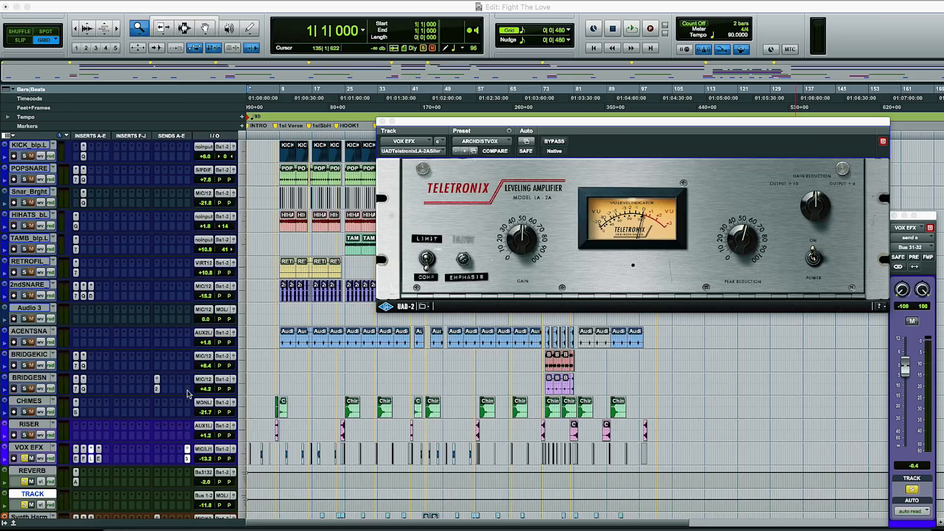
- Review the EchoBoy insert and the send on the VOX EFX track, then open the AKG BX 20 insert on the REVERB track
left_click(98, 459)
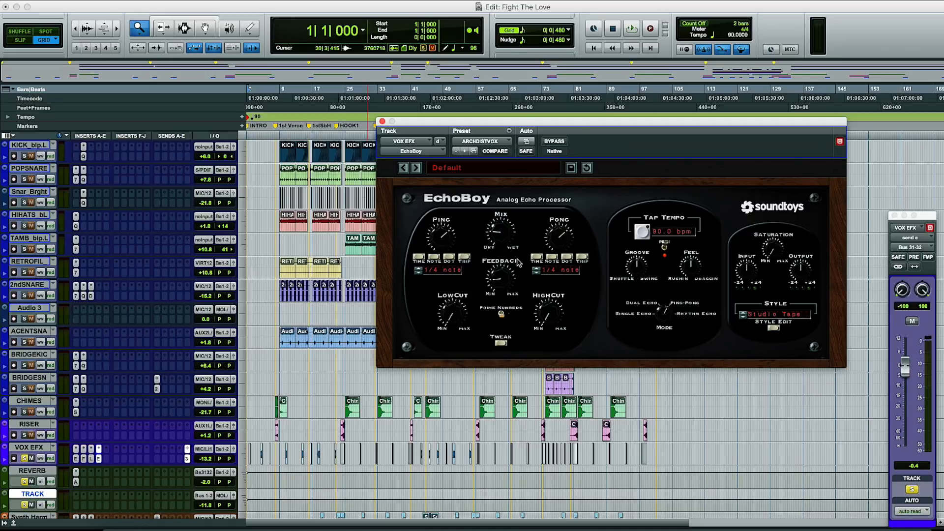
left_click(382, 121)
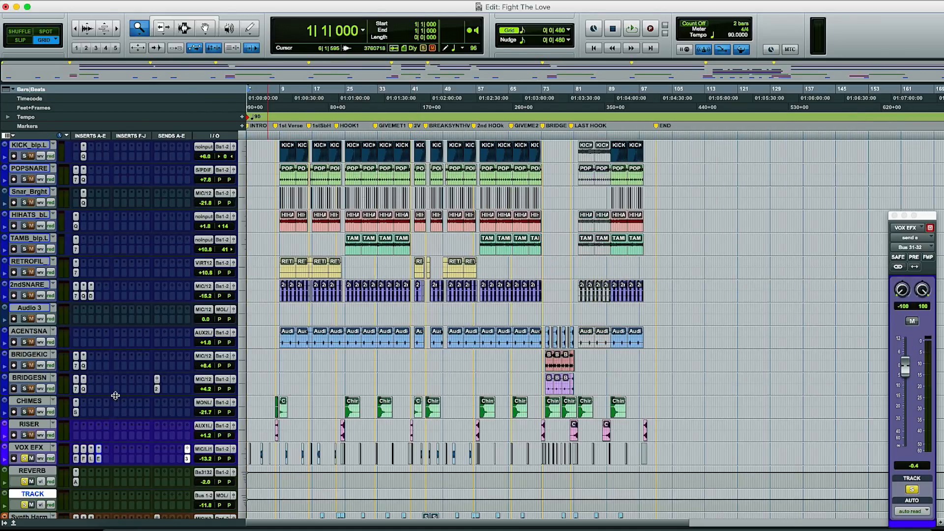
left_click(187, 459)
left_click(187, 459)
left_click(76, 481)
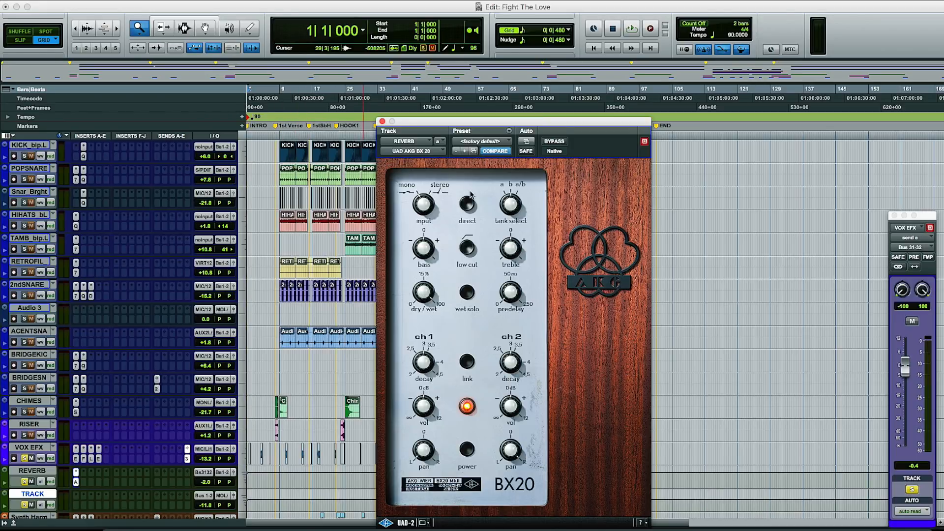
- Play the soloed vocal effects from the first verse around bar 10 and from just before HOOK1
left_click(284, 133)
key("space")
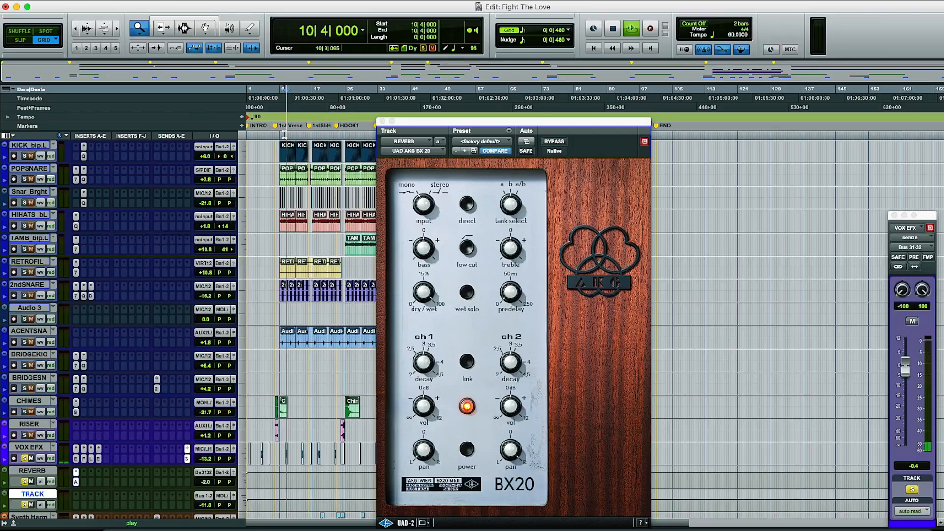
key("space")
key("space")
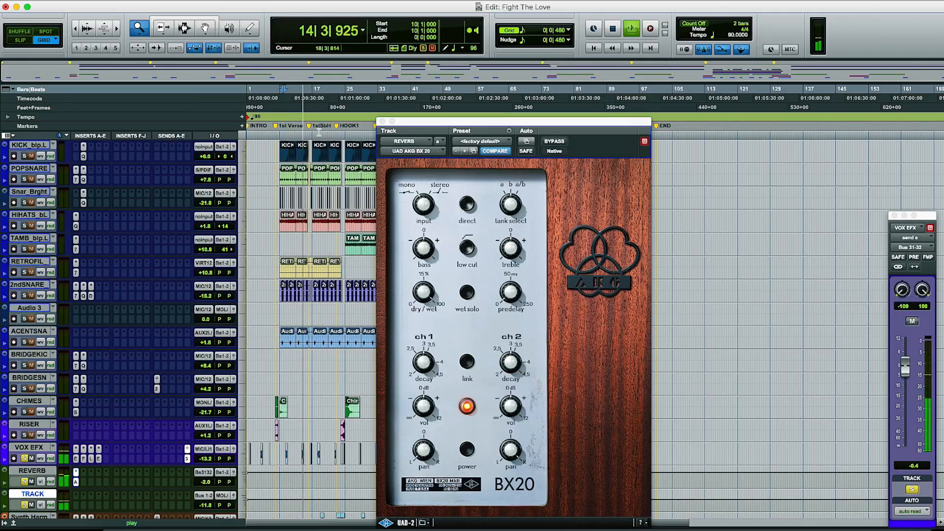
left_click(343, 137)
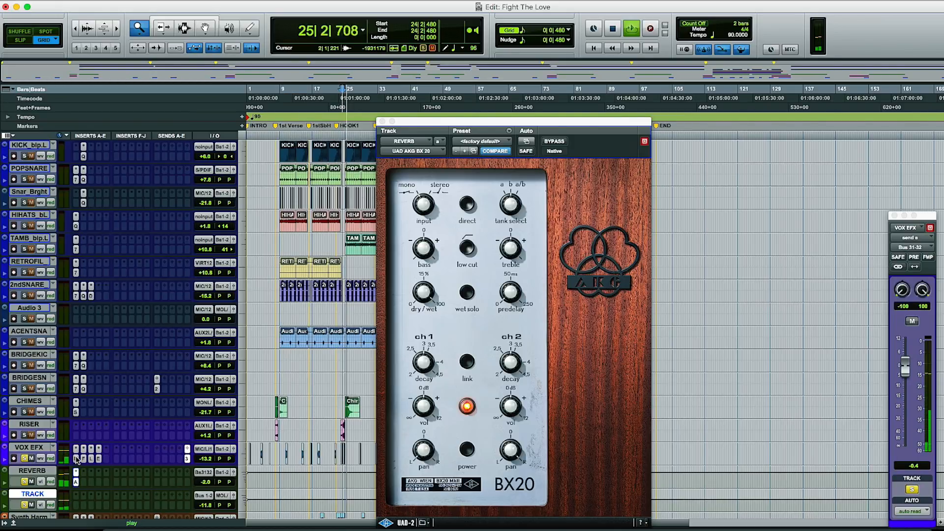
key("space")
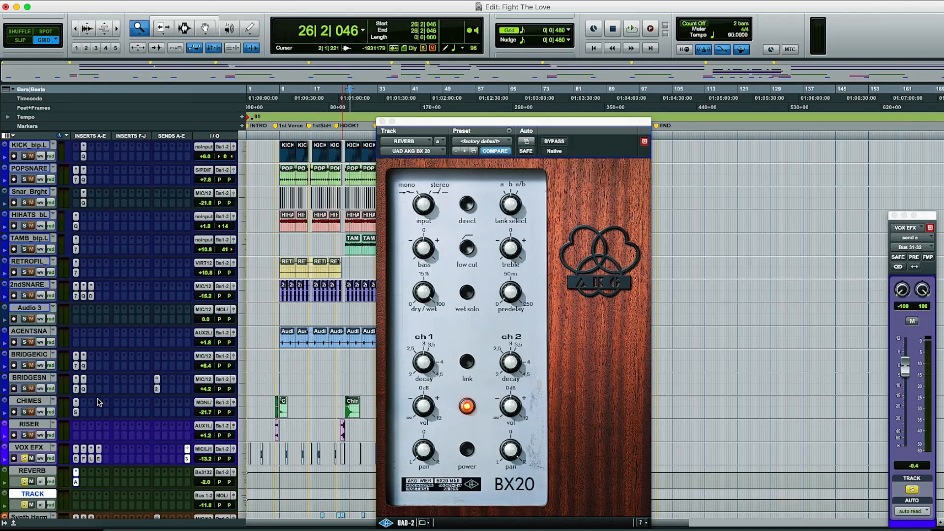
- Unsolo the VOX EFX, REVERB and TRACK tracks and play the full mix from bar 26 in HOOK1
left_click(24, 458)
key("space")
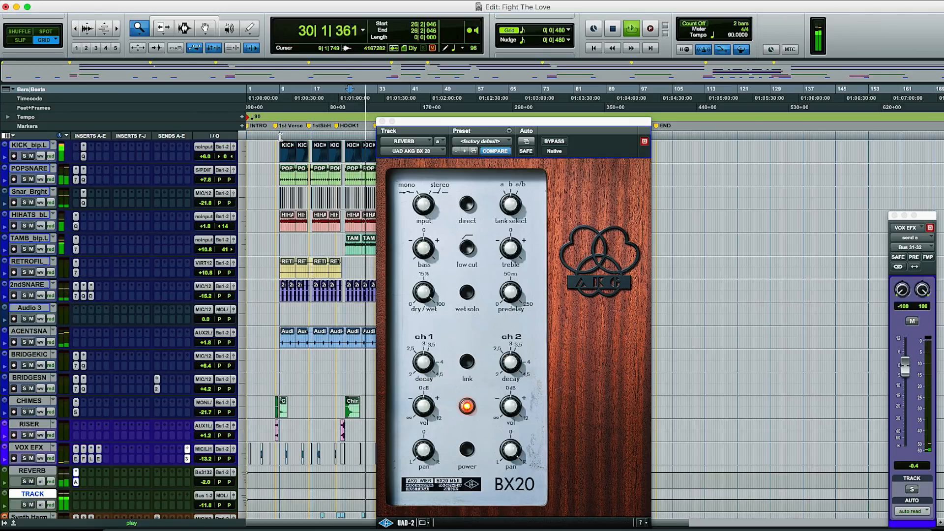
key("space")
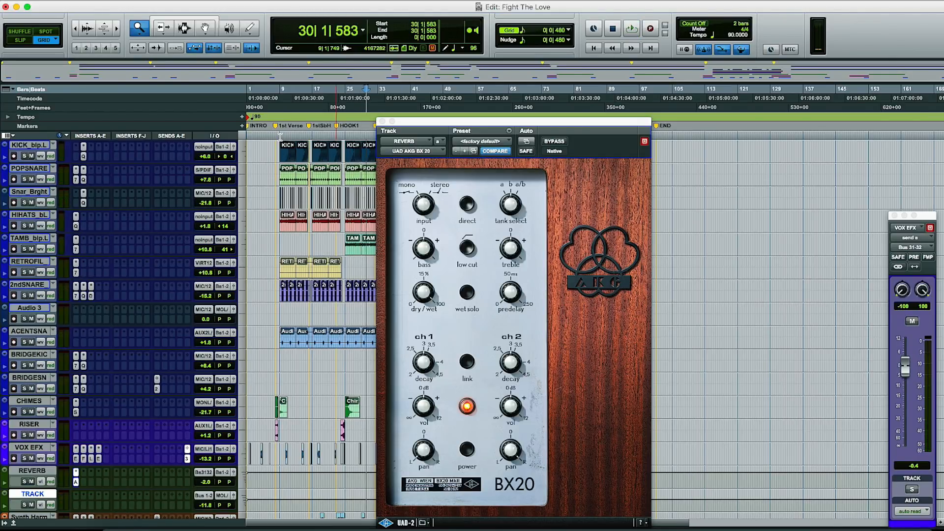